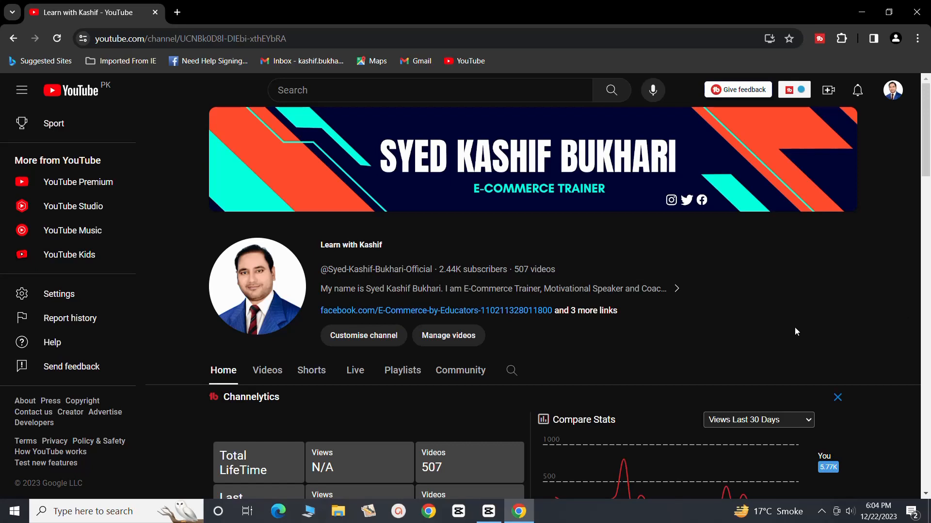
- Switch to CapCut and inspect the two adjacent video clips and the cut between them on the timeline
mouse_move(488, 511)
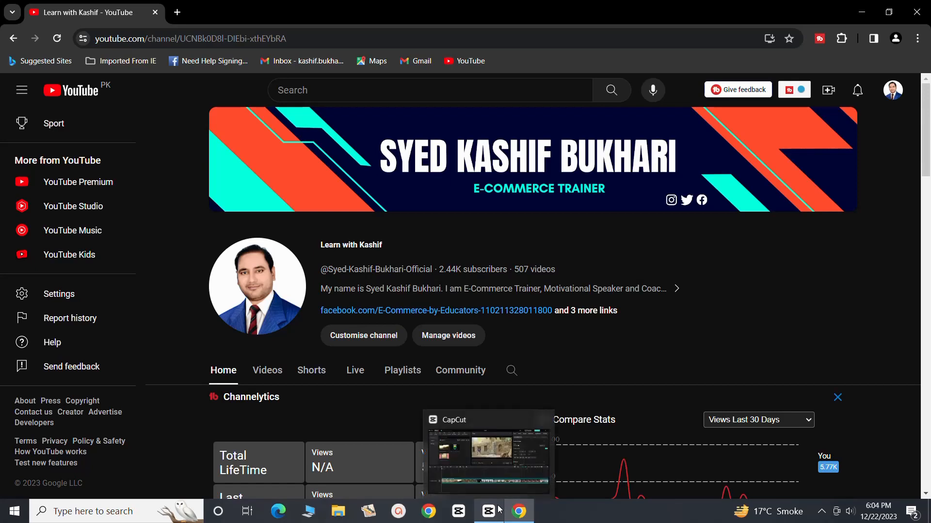
click(497, 469)
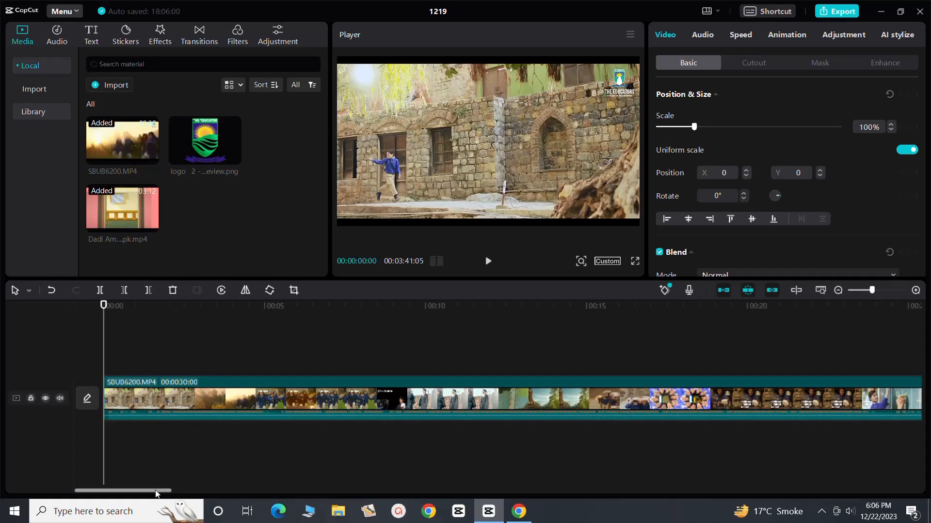
drag(156, 493, 240, 490)
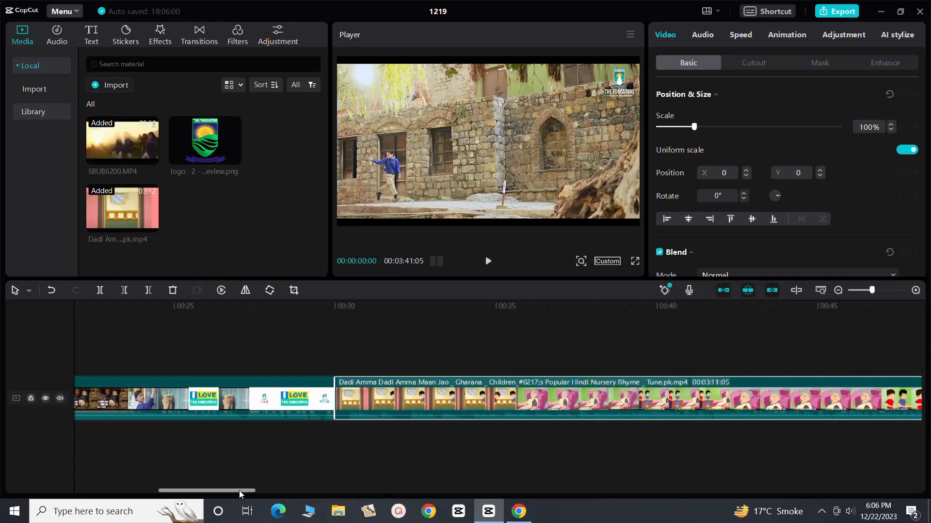
click(294, 389)
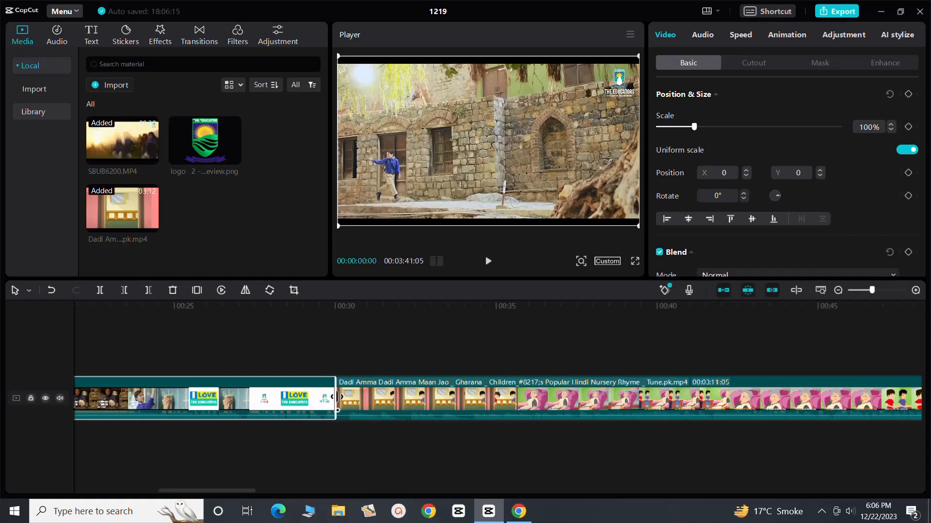
click(352, 400)
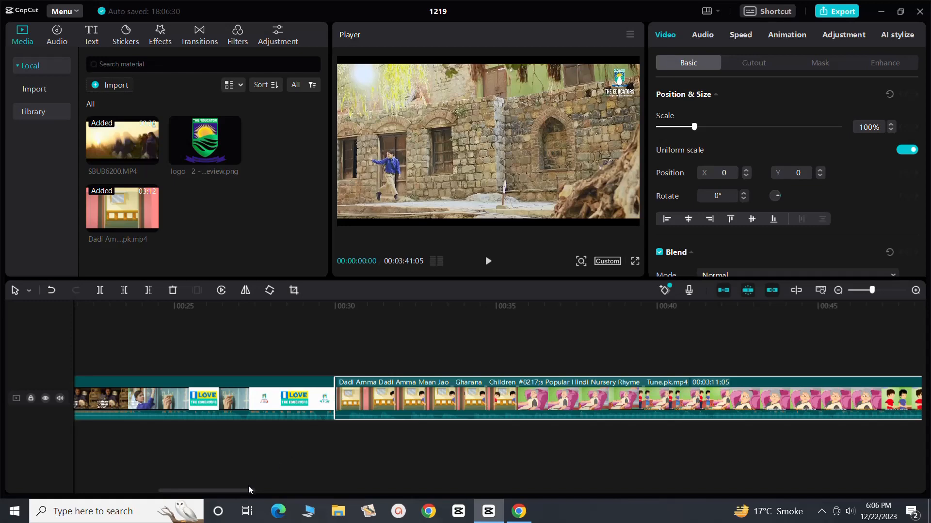
drag(249, 488, 138, 472)
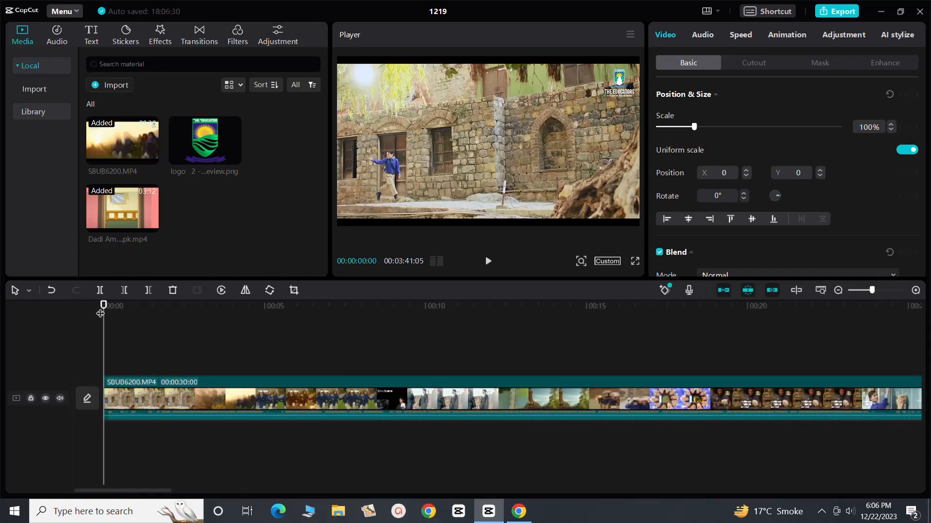
- Scrub SBUB6200.MP4 to about 14 seconds and play a short section of it
drag(103, 305, 562, 359)
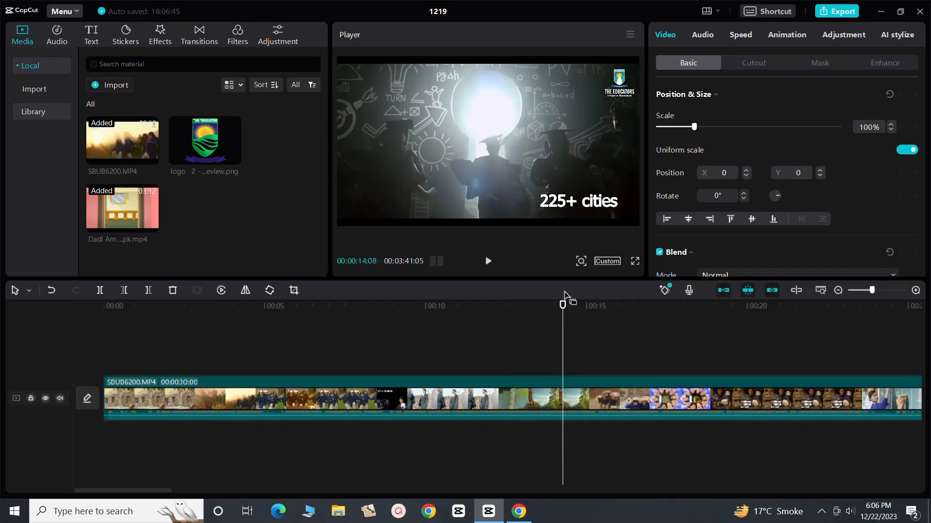
click(489, 263)
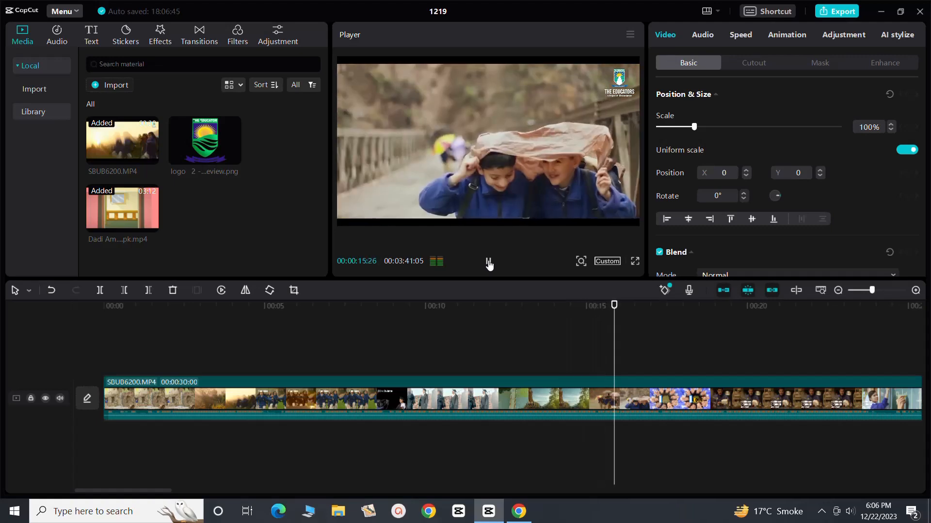
click(488, 263)
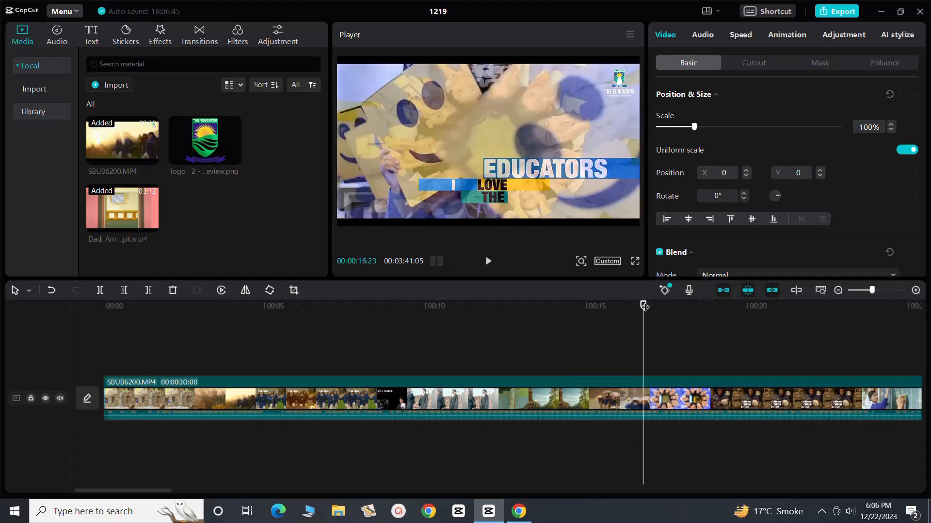
- Play from about 28 seconds across the cut into the nursery rhyme clip to check the change without a transition
drag(644, 308, 749, 310)
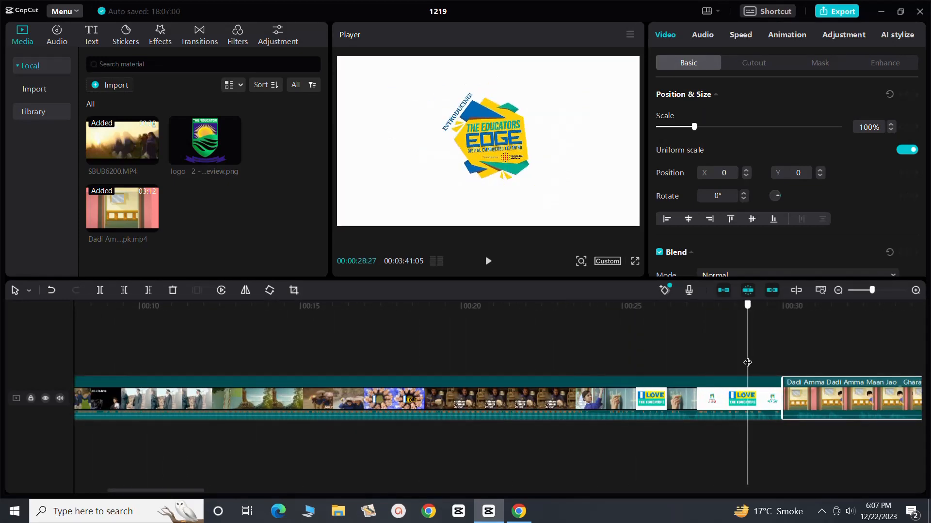
drag(186, 488, 241, 489)
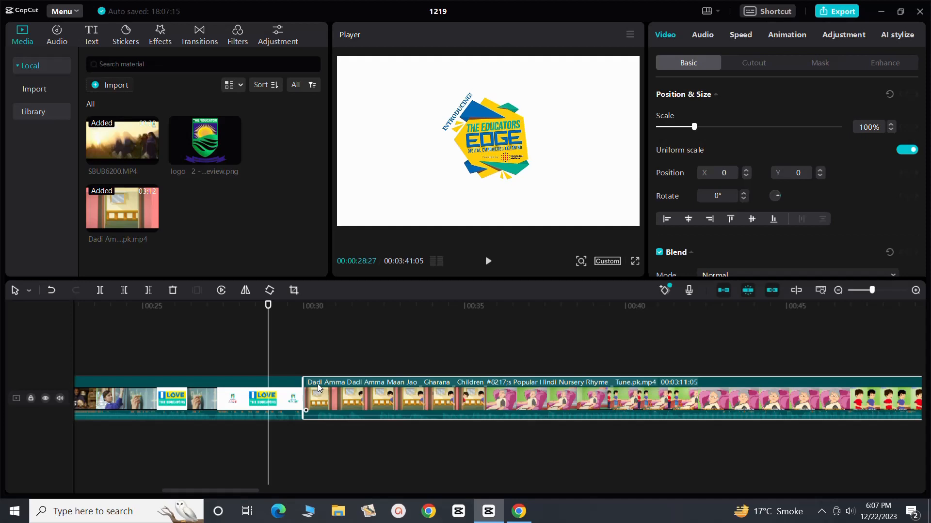
click(488, 262)
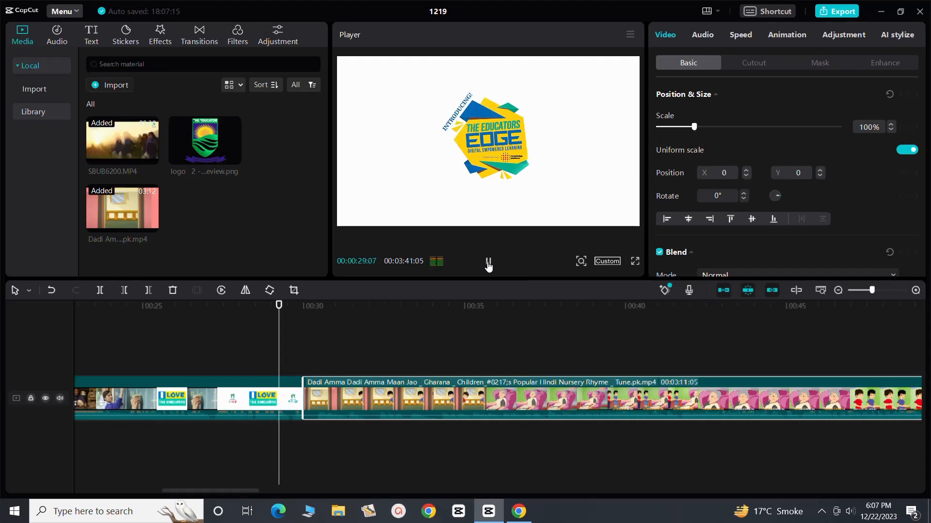
click(488, 261)
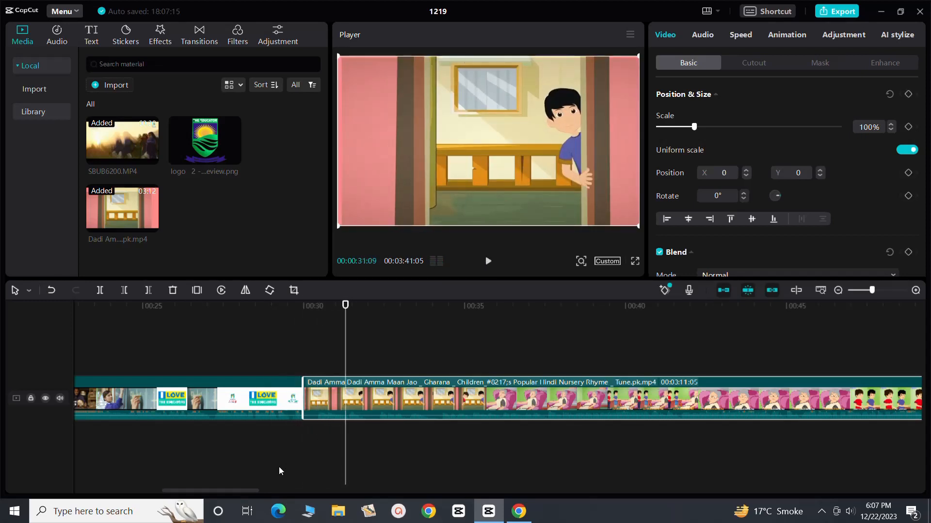
drag(250, 489, 244, 490)
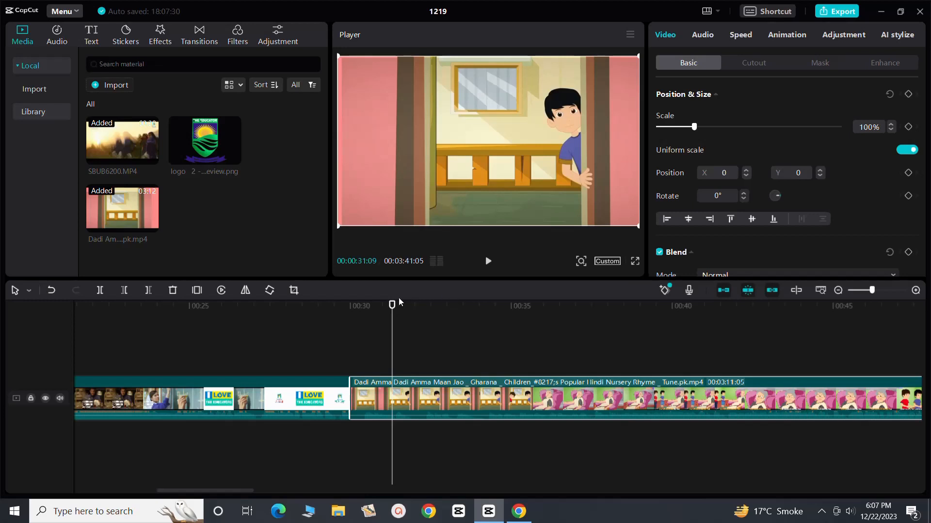
- Add the Then and Now overlay transition at the 30-second cut, accepting duplicate frames with the don't-remind option enabled
drag(391, 306, 326, 315)
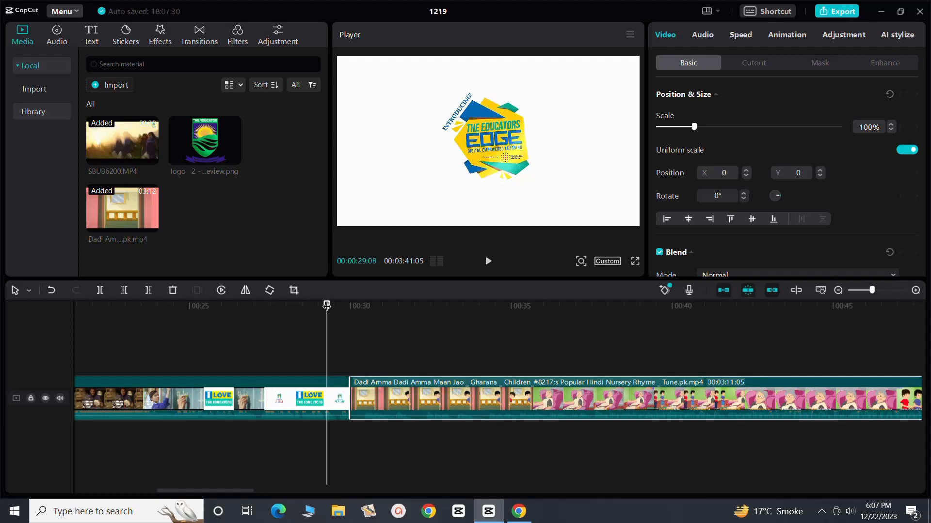
drag(327, 308, 348, 312)
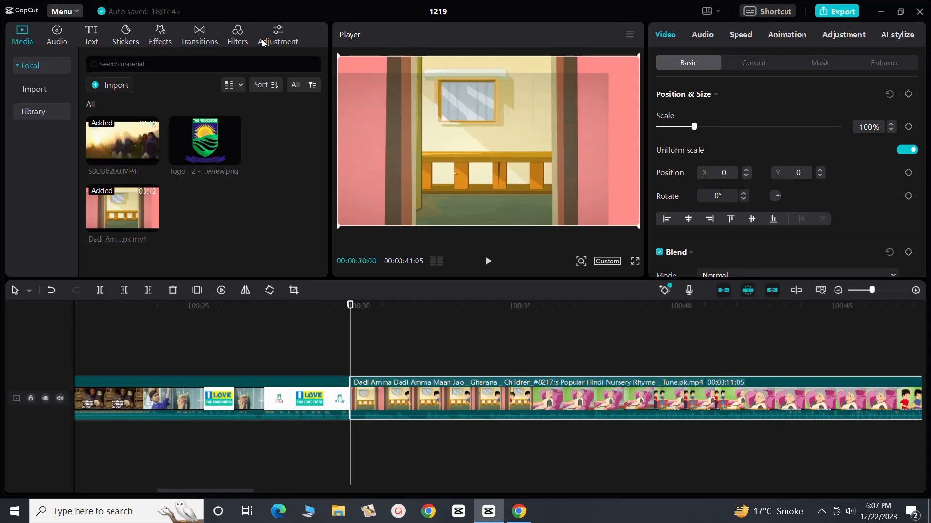
click(203, 41)
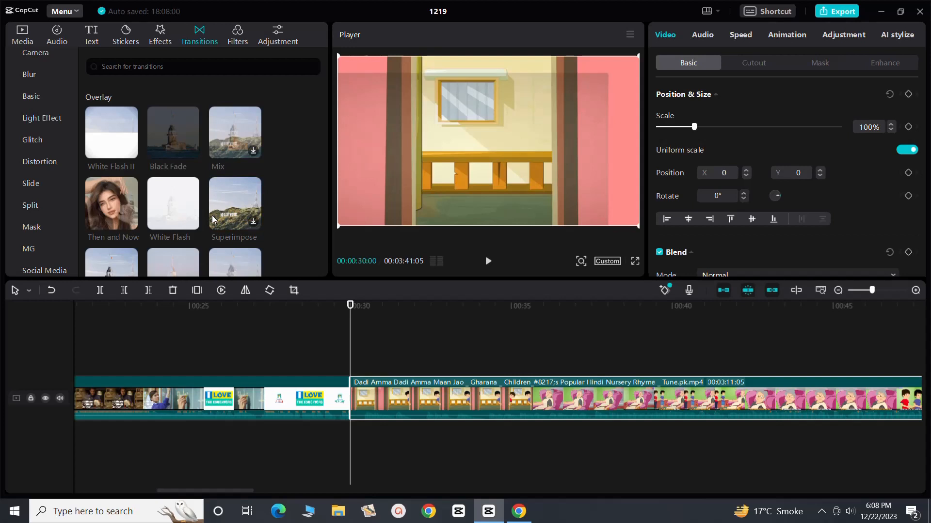
scroll(211, 217, down, 5)
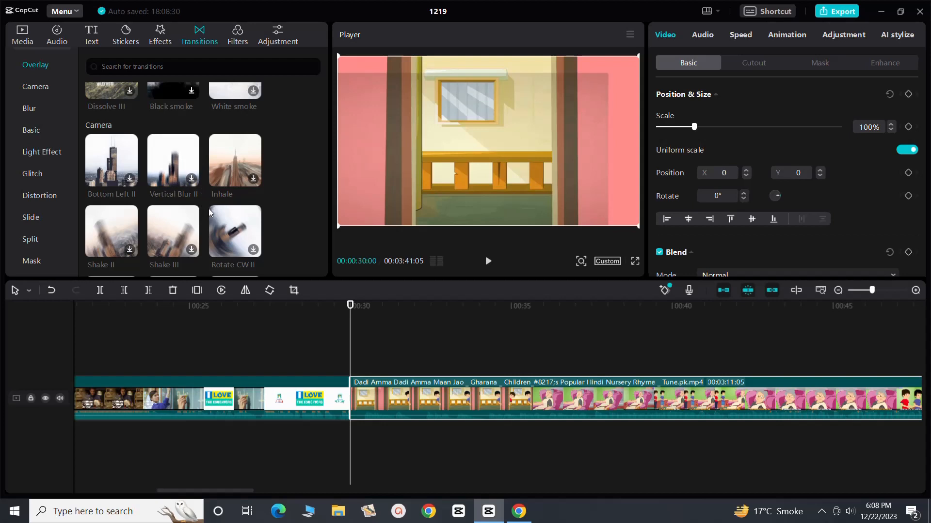
scroll(209, 212, up, 5)
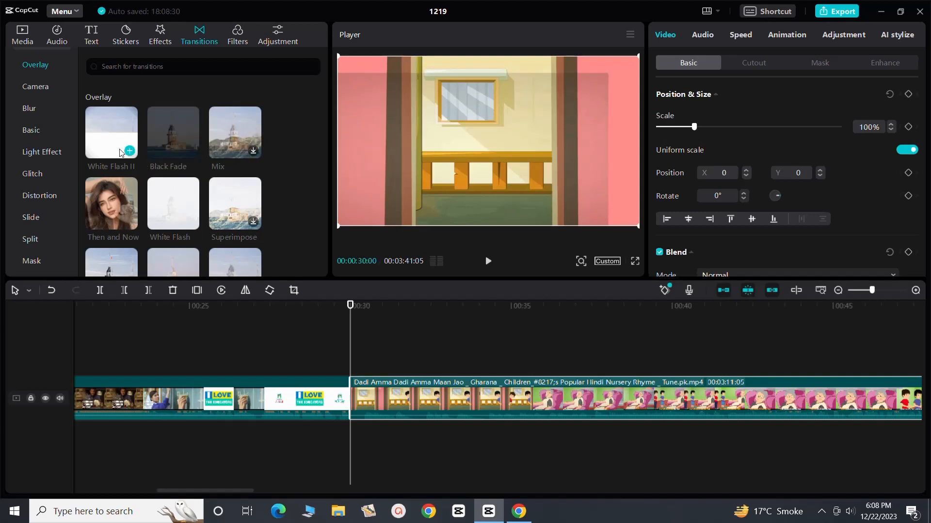
click(130, 222)
click(372, 270)
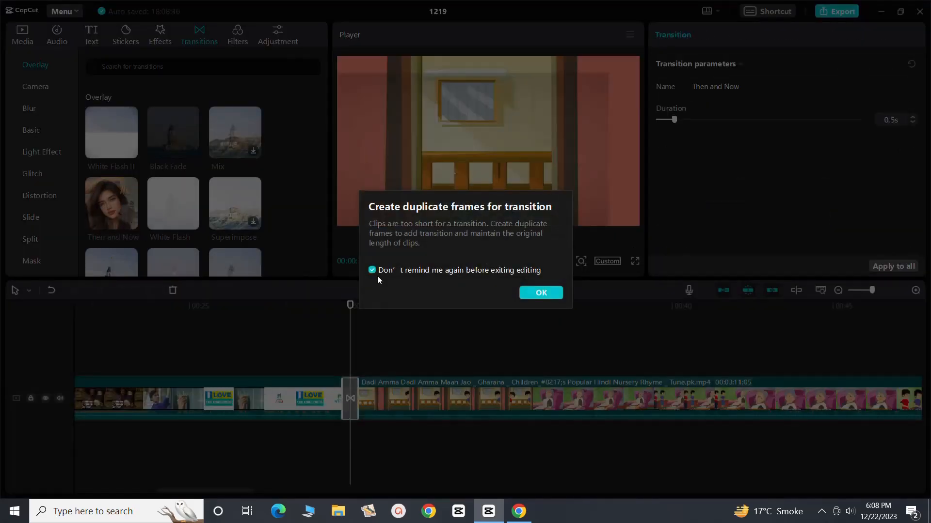
click(541, 293)
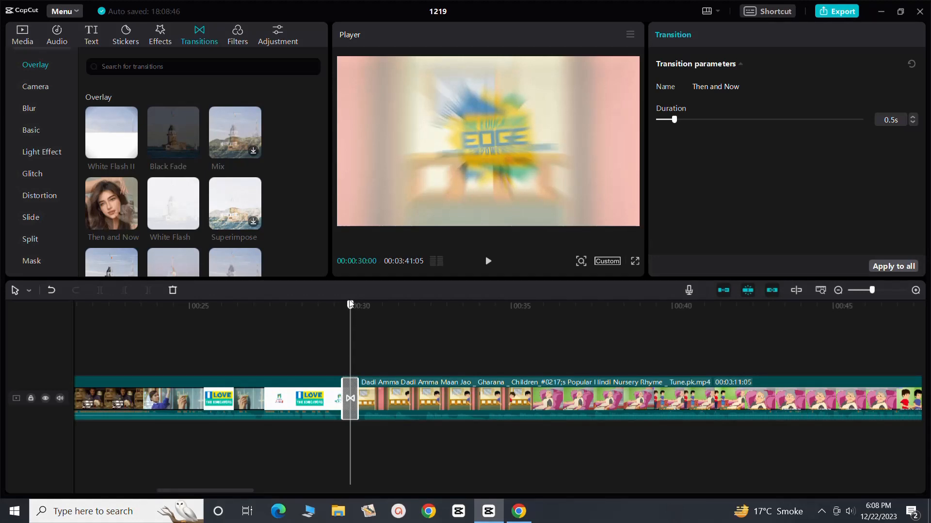
- Play the timeline from 29 seconds across the cut to preview the Then and Now transition
drag(350, 303, 319, 304)
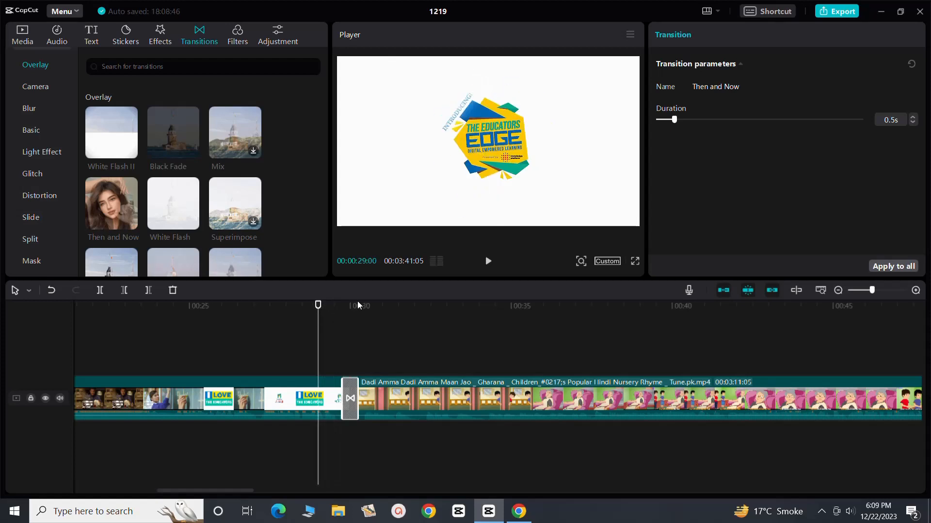
click(488, 261)
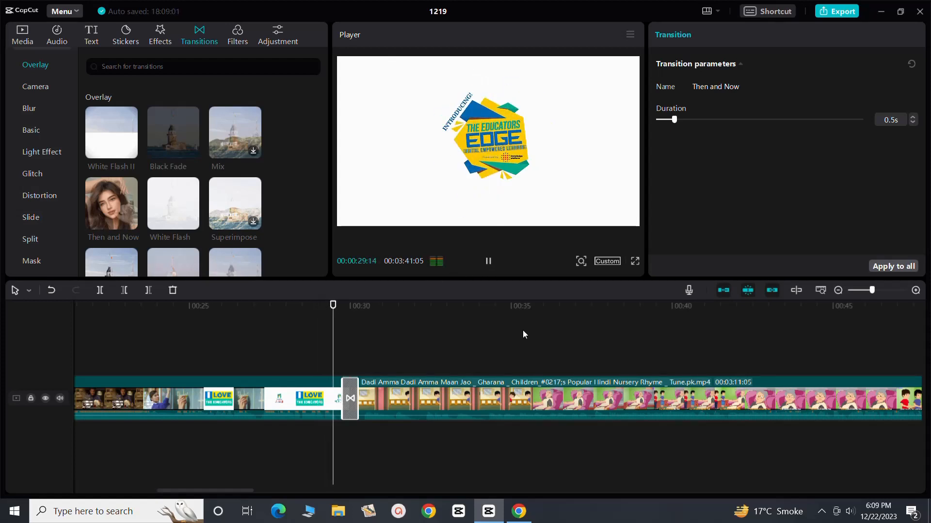
click(488, 262)
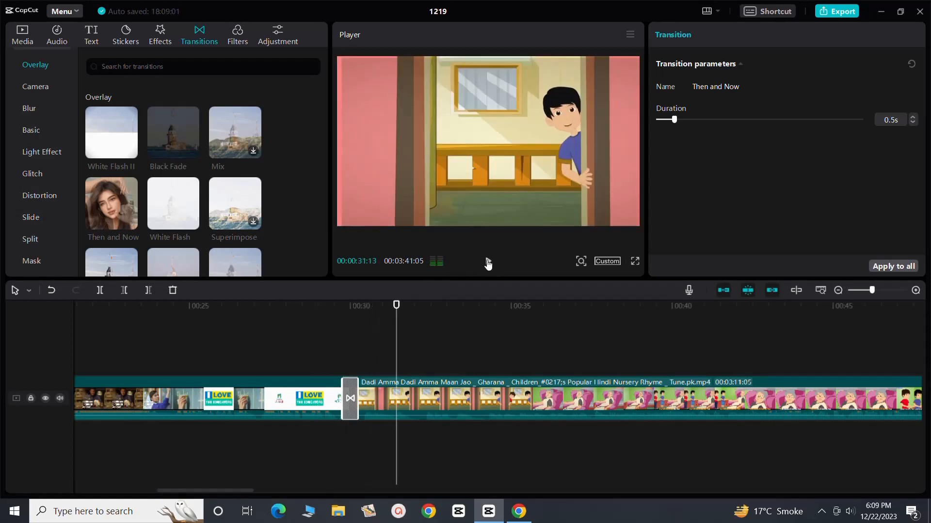
- Set the duration of the Then and Now transition to 2.8 s
drag(397, 305, 323, 313)
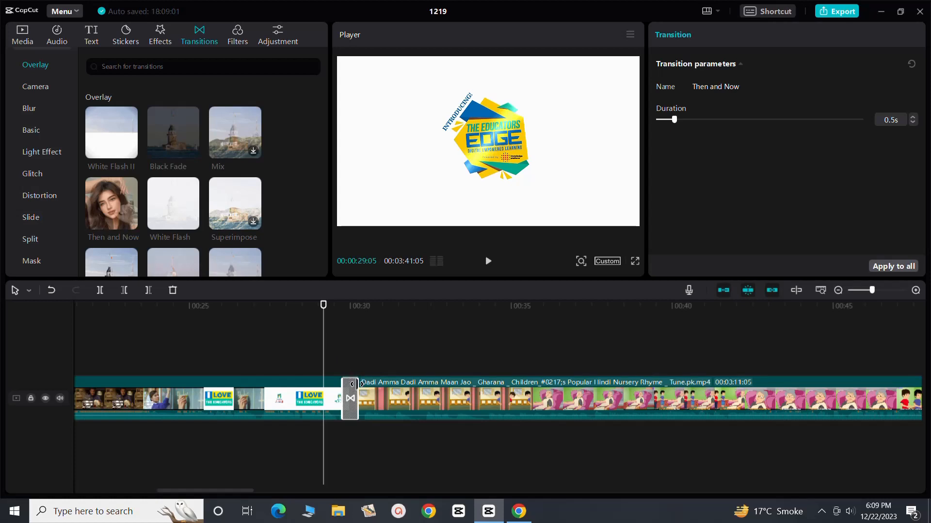
drag(359, 384, 398, 384)
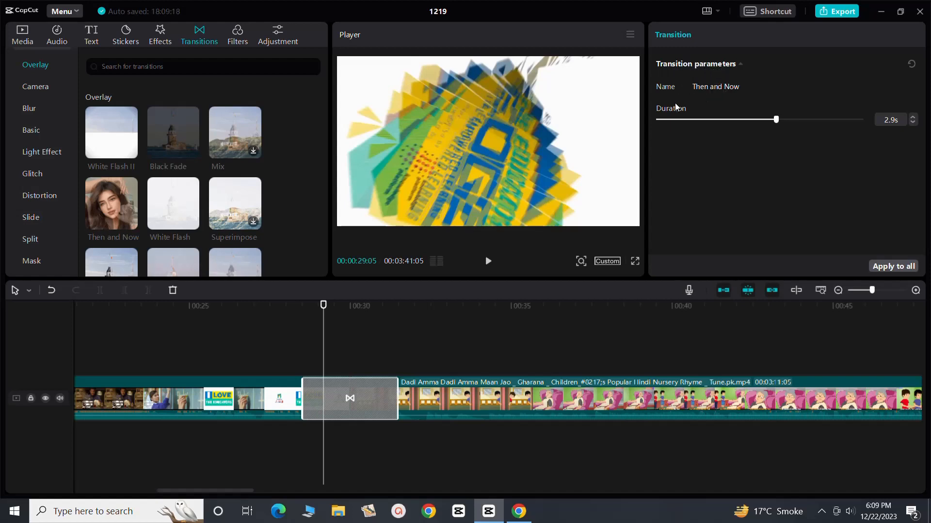
mouse_move(775, 120)
mouse_down()
mouse_move(725, 127)
mouse_move(770, 124)
mouse_up()
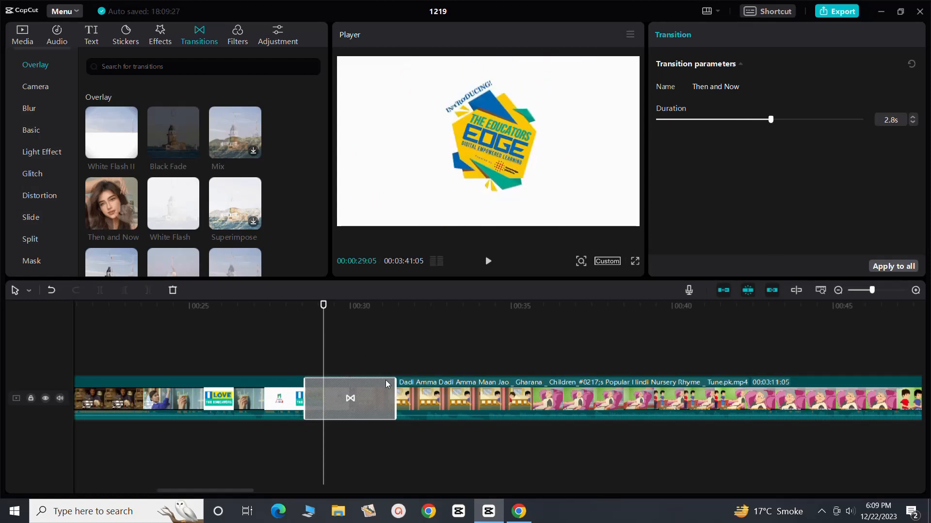
- Play from about 27 seconds through the cut to preview the lengthened transition
drag(323, 305, 271, 309)
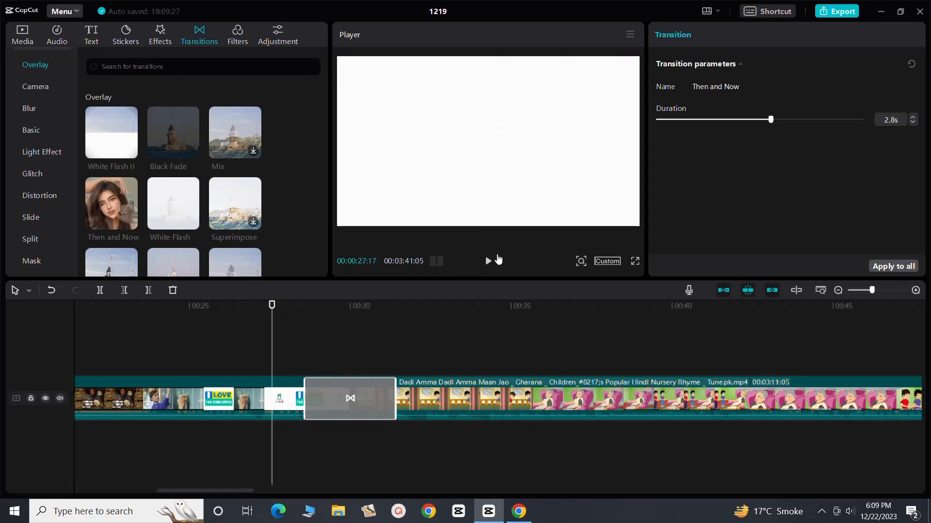
click(488, 261)
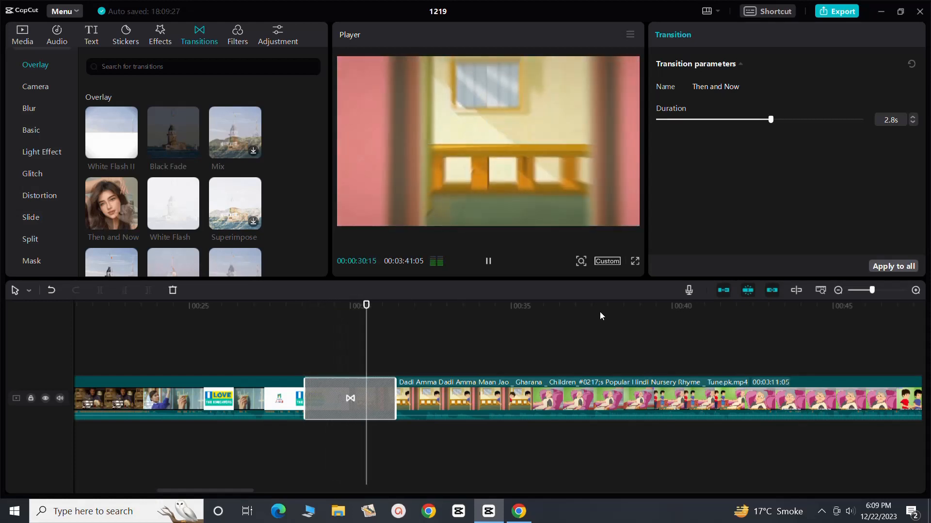
click(488, 262)
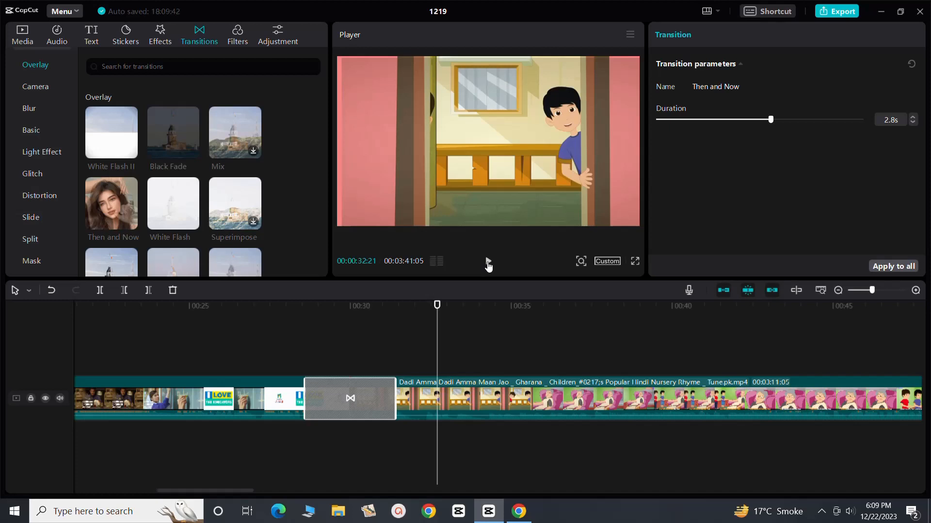
- Delete the Then and Now transition between the two clips
drag(438, 304, 281, 314)
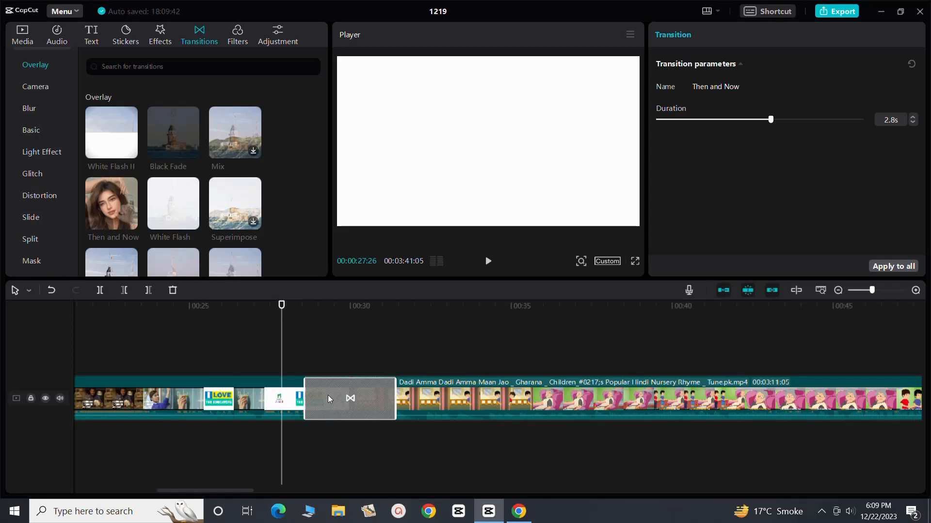
right_click(361, 400)
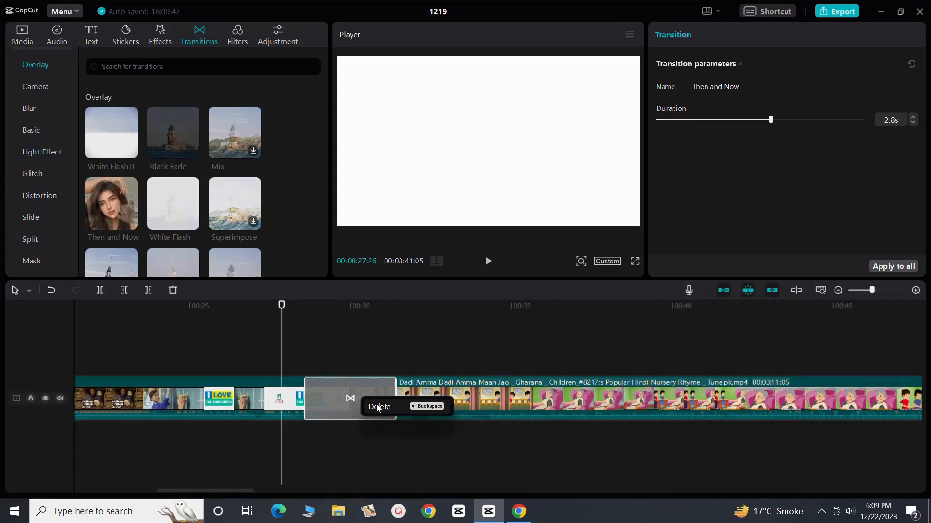
click(377, 406)
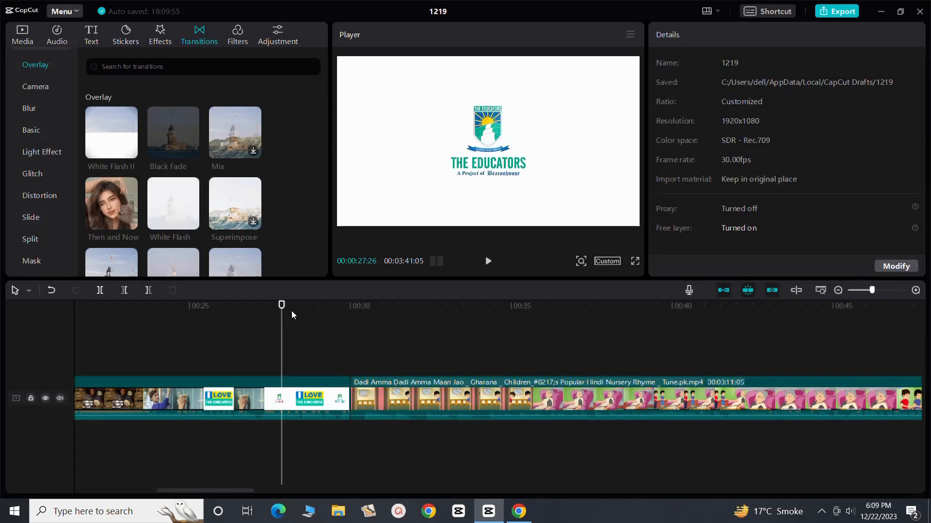
- Add the Rotate CW II camera transition at the cut between the two clips at 30 seconds
drag(282, 308, 351, 322)
scroll(239, 203, down, 5)
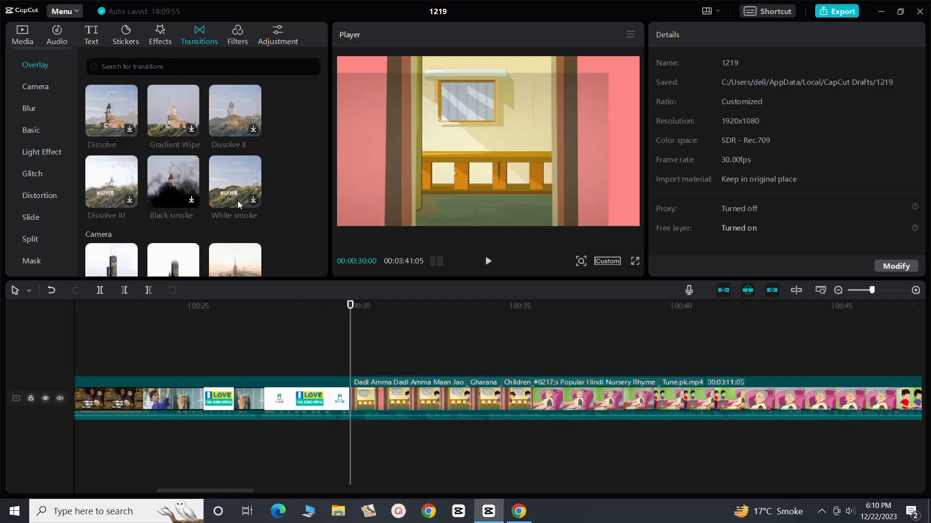
scroll(238, 202, down, 2)
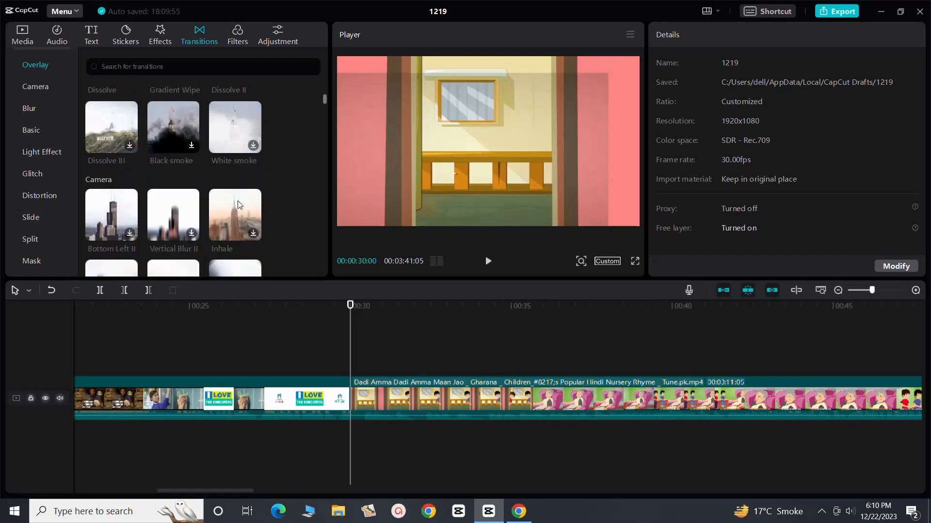
scroll(237, 204, down, 2)
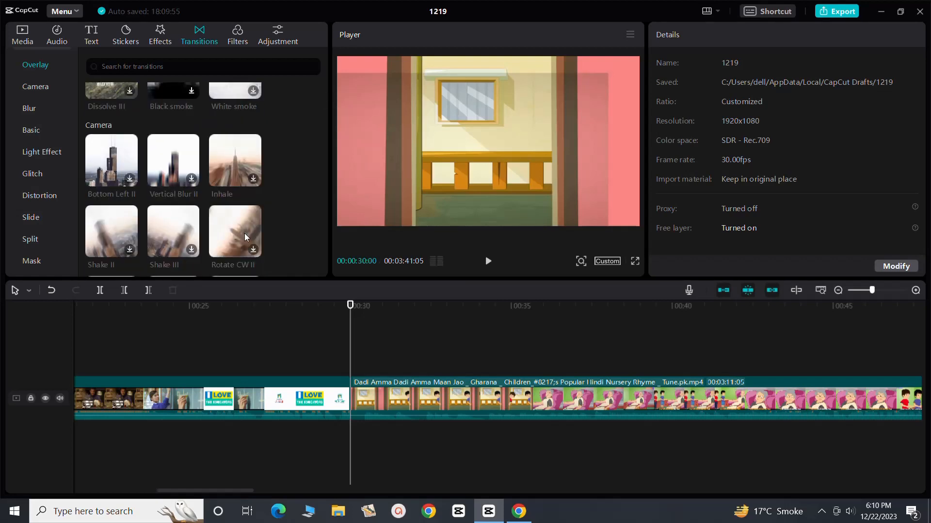
click(253, 250)
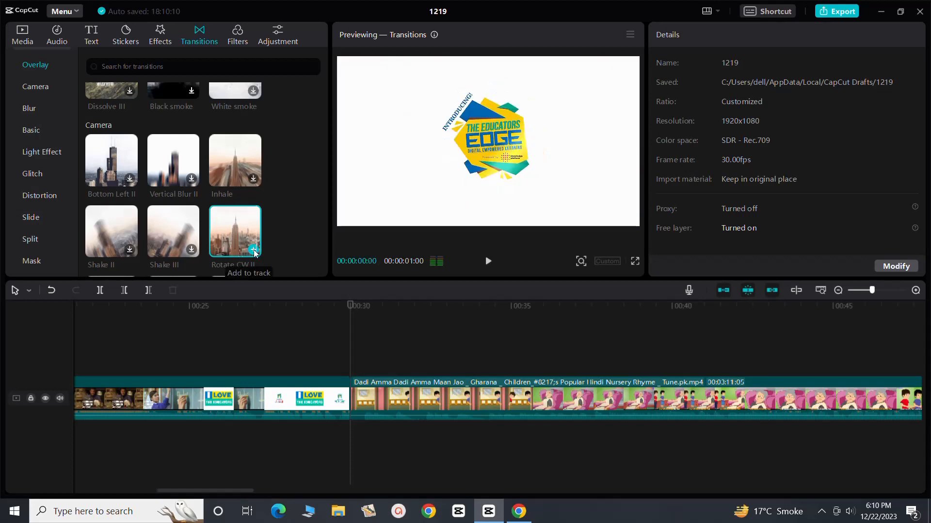
click(253, 250)
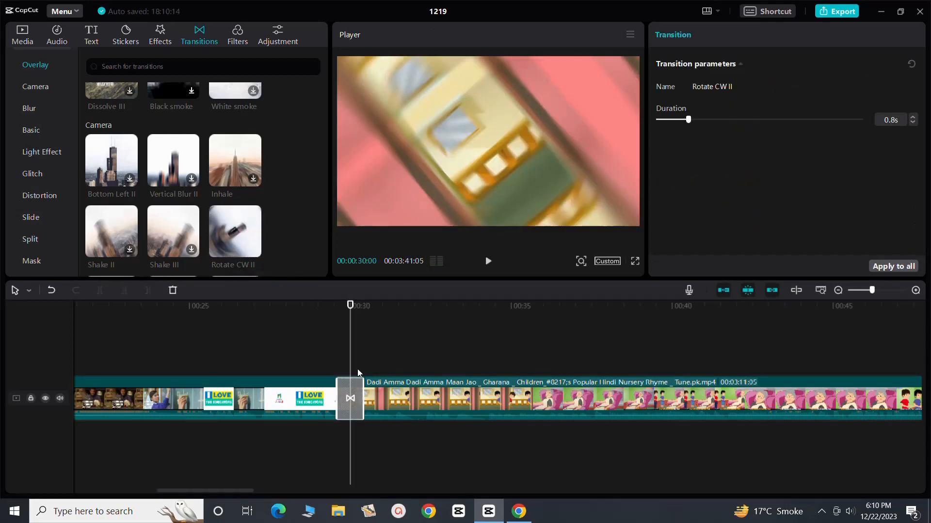
- Place the playhead at about 28 seconds, ahead of the cut, and extend the Rotate CW II transition to 2.1 s
drag(350, 306, 299, 314)
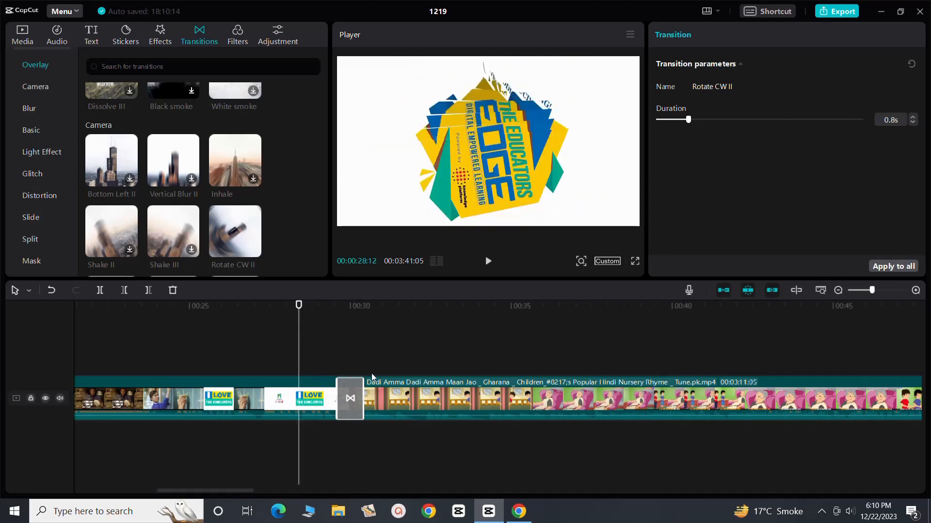
drag(363, 389, 385, 389)
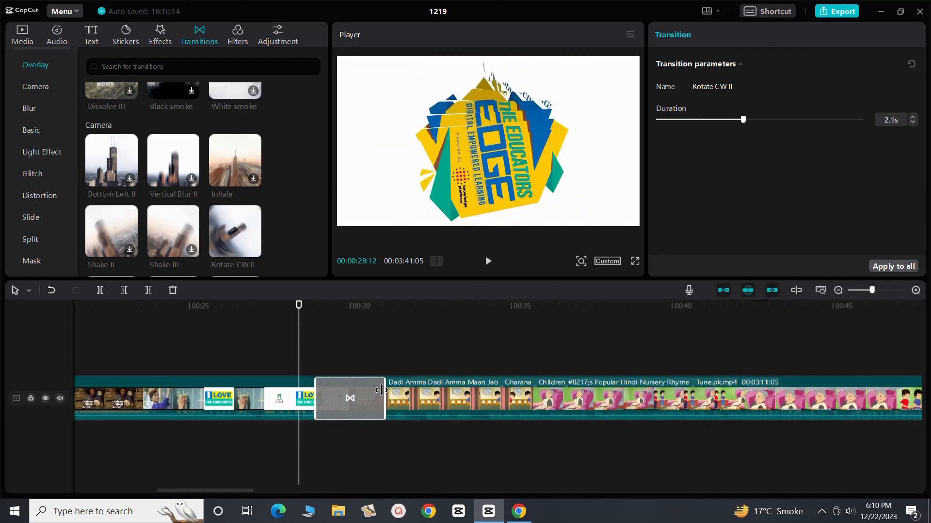
- Play from about 28 seconds through the cut to preview the Rotate CW II transition, pausing at about 34 seconds
click(297, 305)
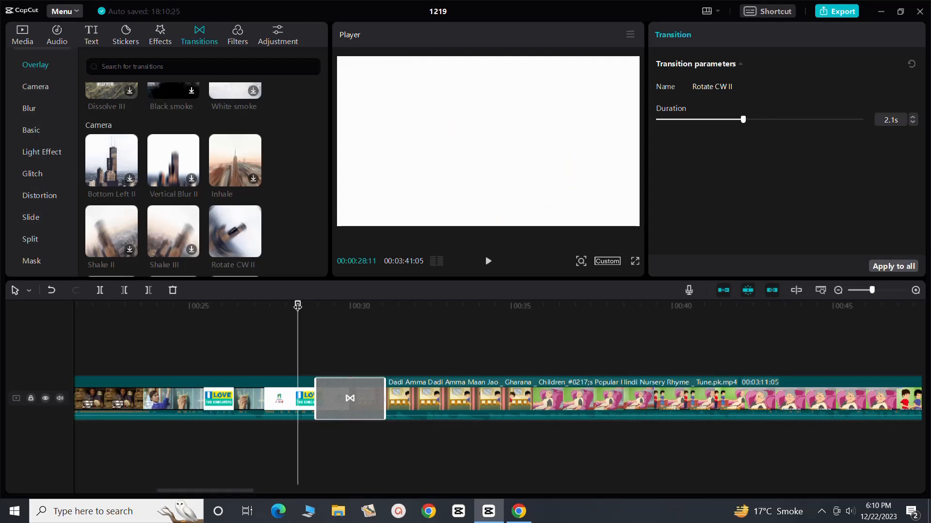
click(486, 262)
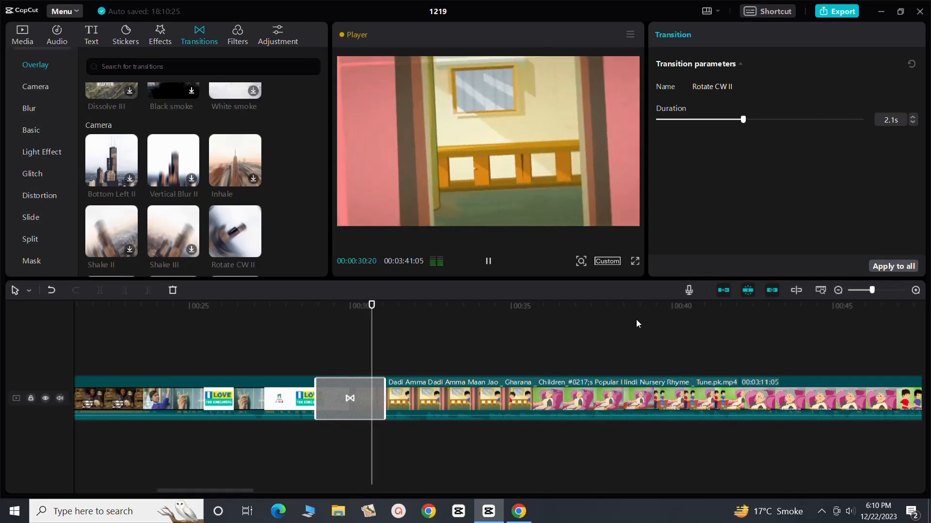
click(488, 262)
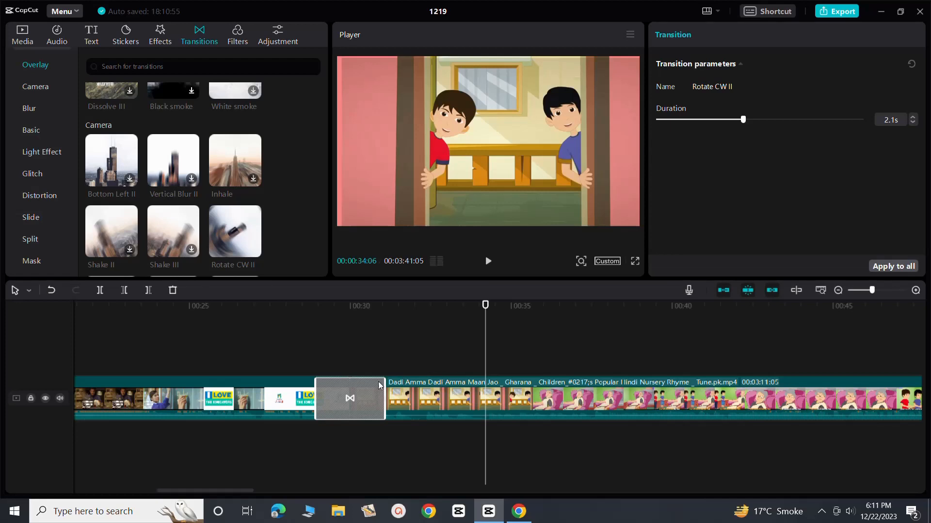
- Extend the Rotate CW II transition between the clips to 2.4 s
drag(382, 390, 390, 390)
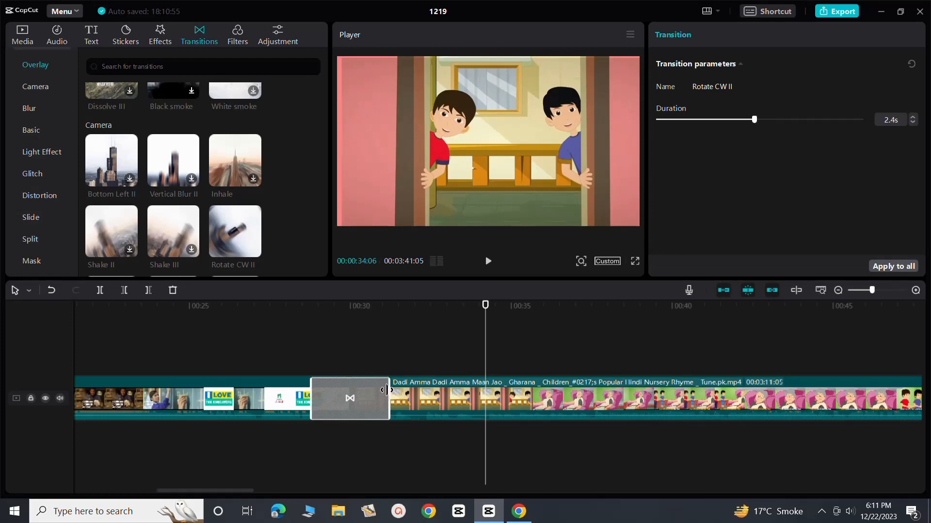